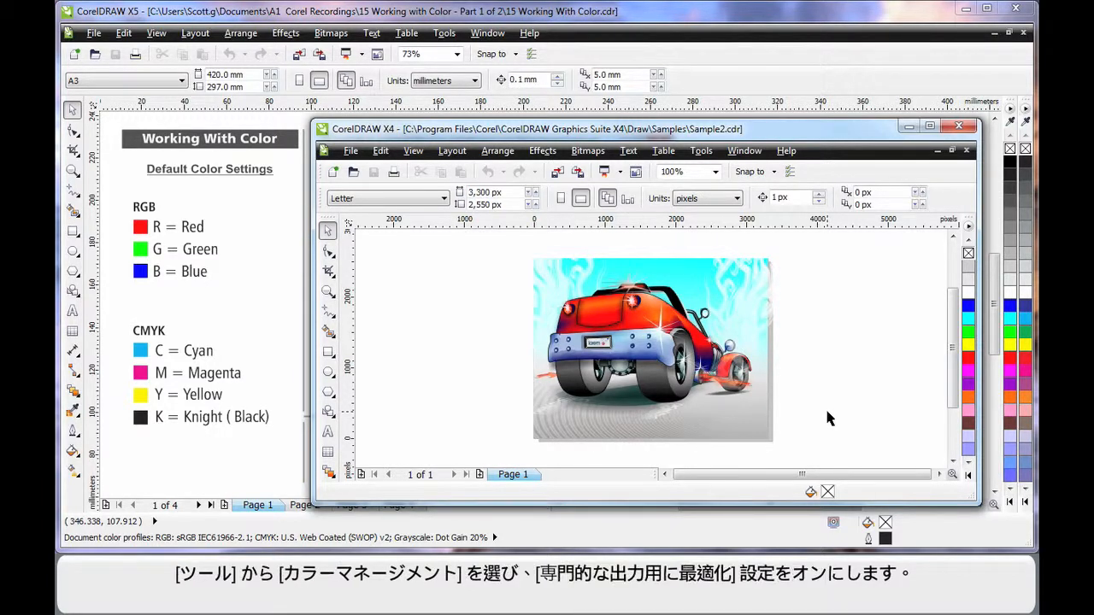
Set color management in CorelDRAW X4 to "Optimized for professional output", and minimize its window
left_click(701, 151)
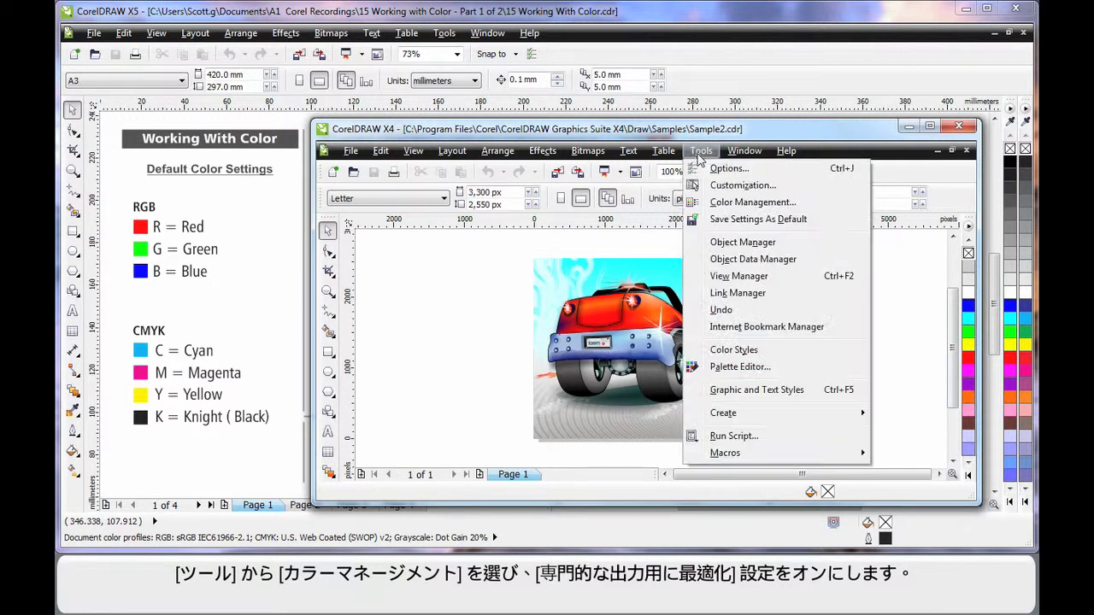
left_click(701, 202)
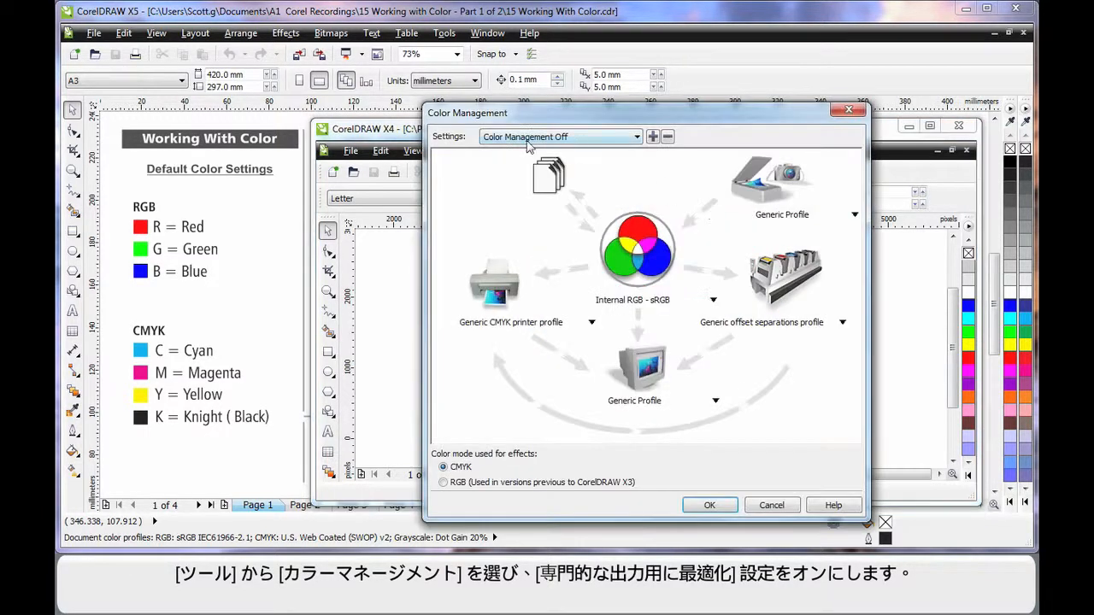
left_click(635, 138)
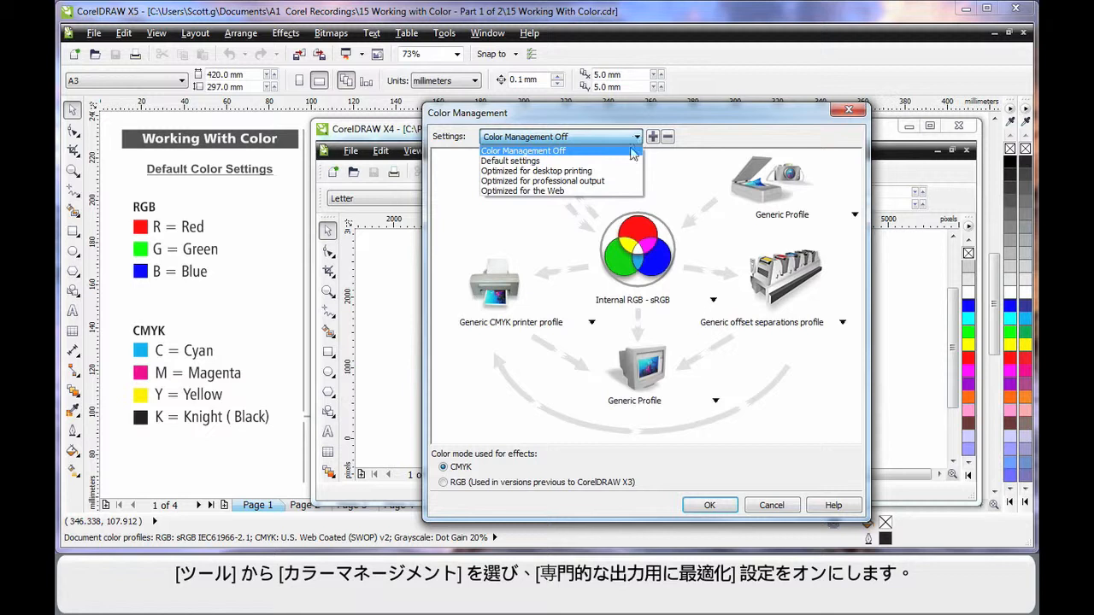
left_click(634, 181)
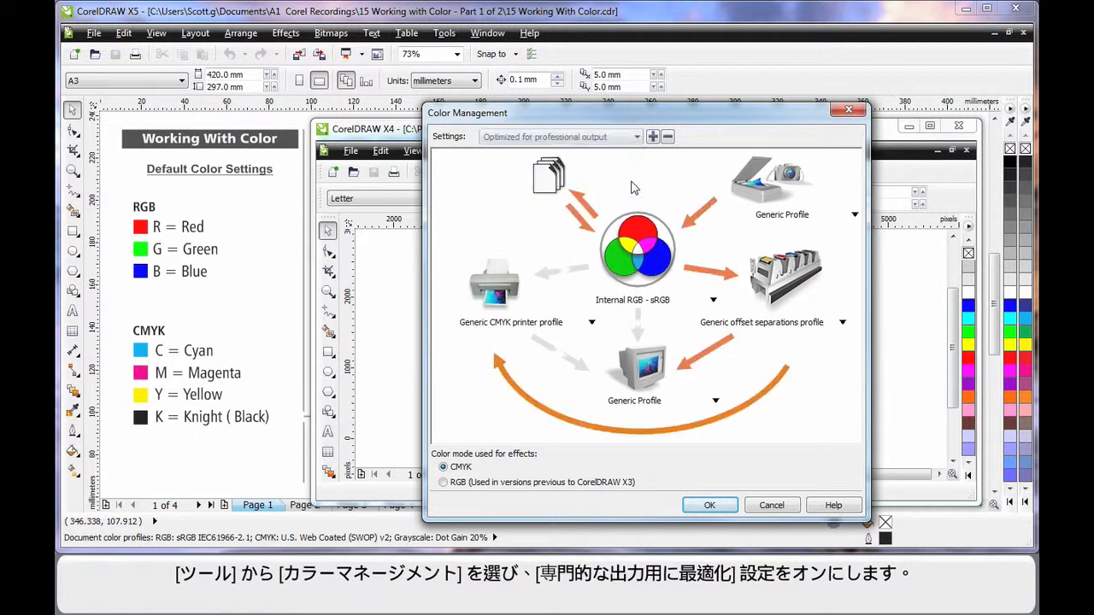
left_click(716, 506)
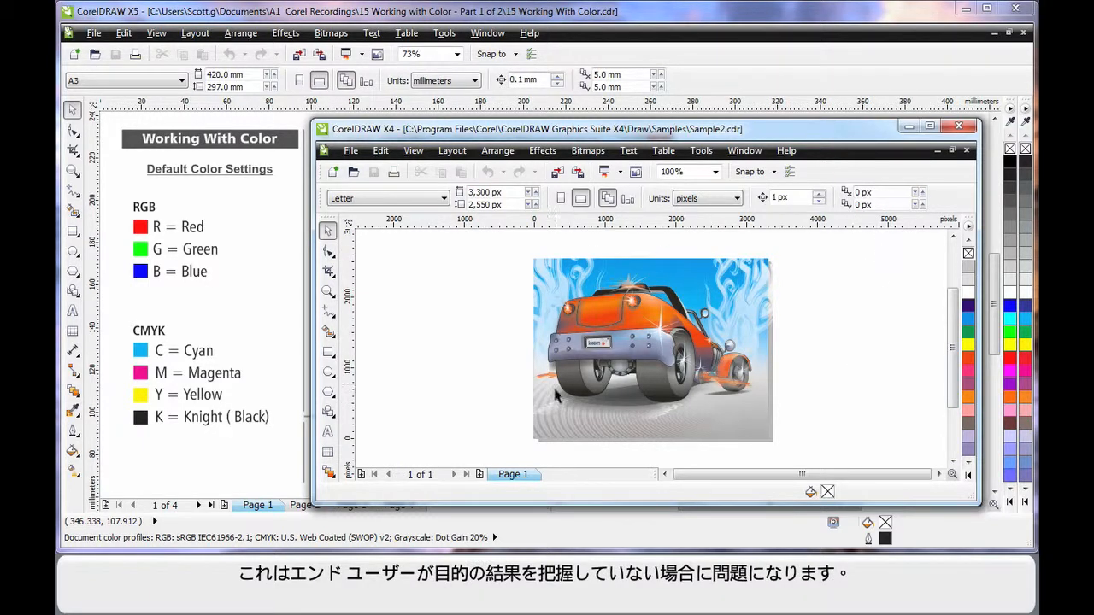
left_click(909, 129)
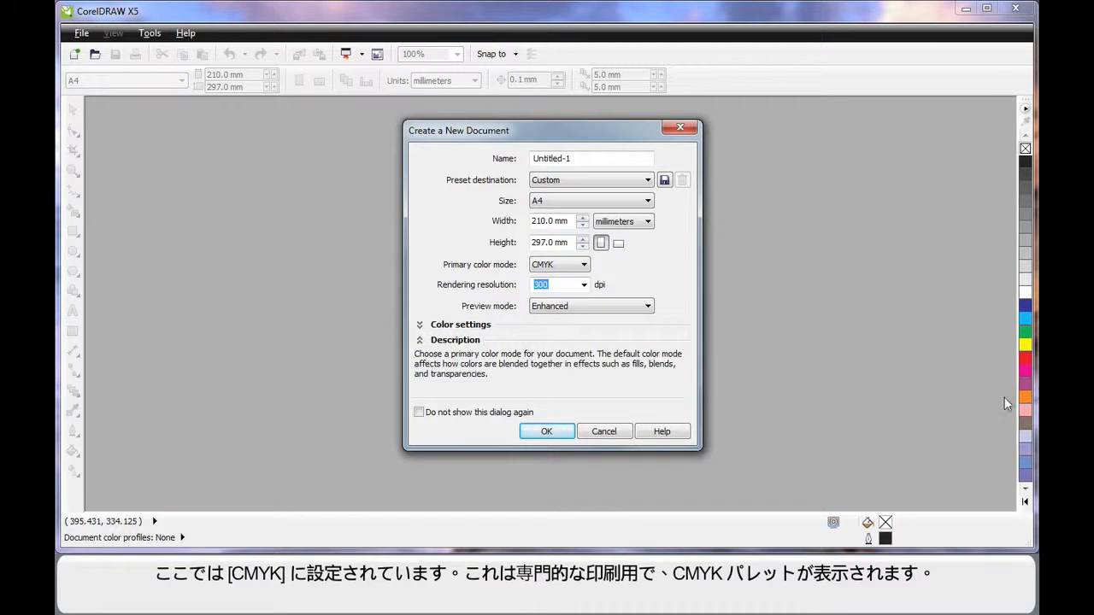
Create a new A4 document with RGB as the primary color mode, view its color palette, and close the document
left_click(584, 266)
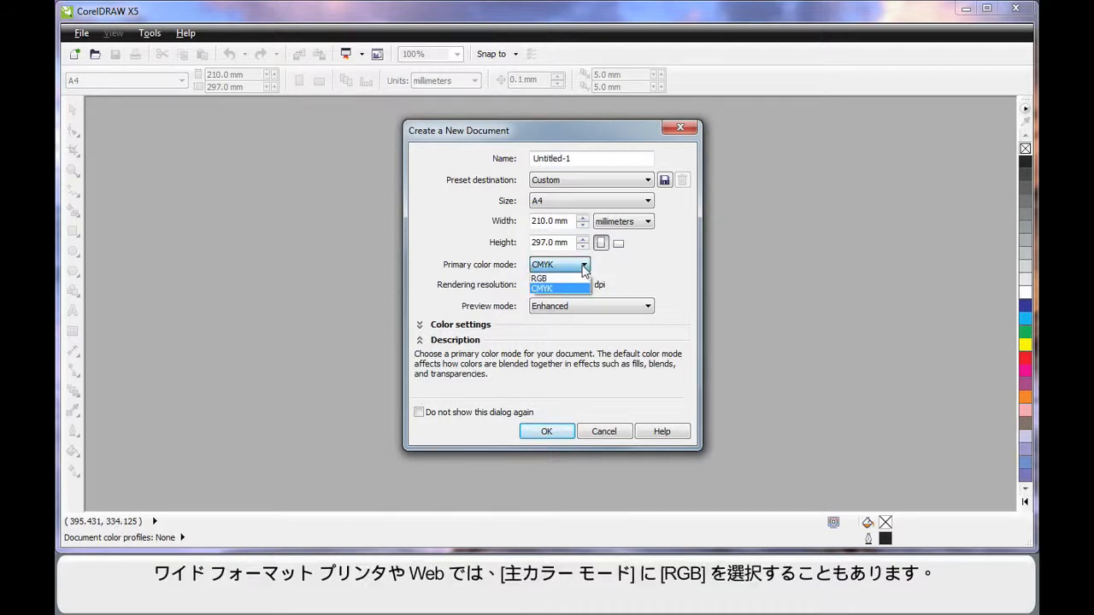
left_click(560, 280)
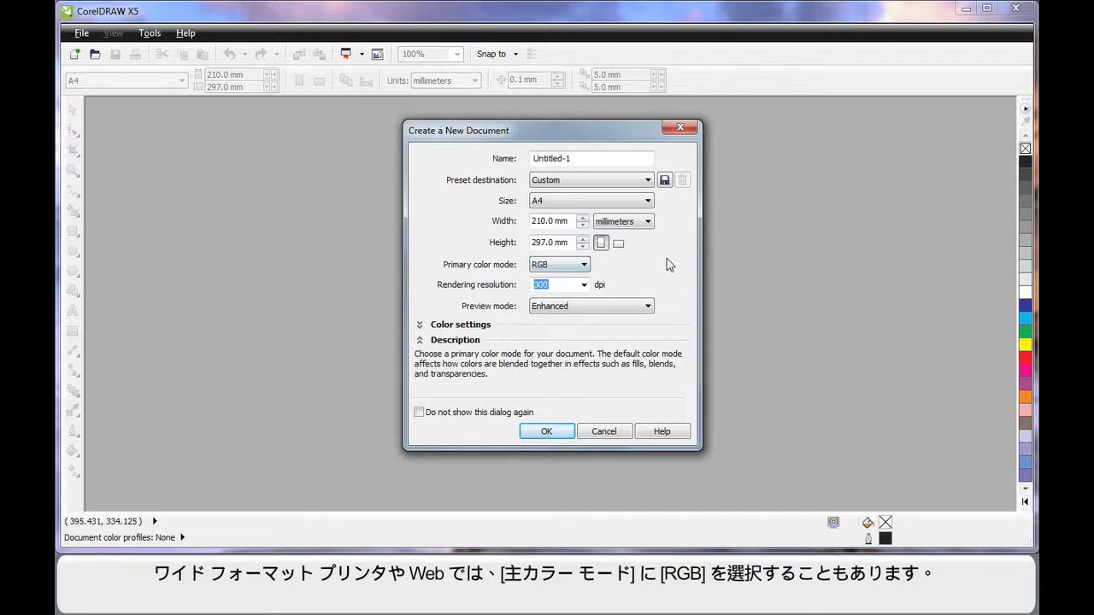
left_click(547, 432)
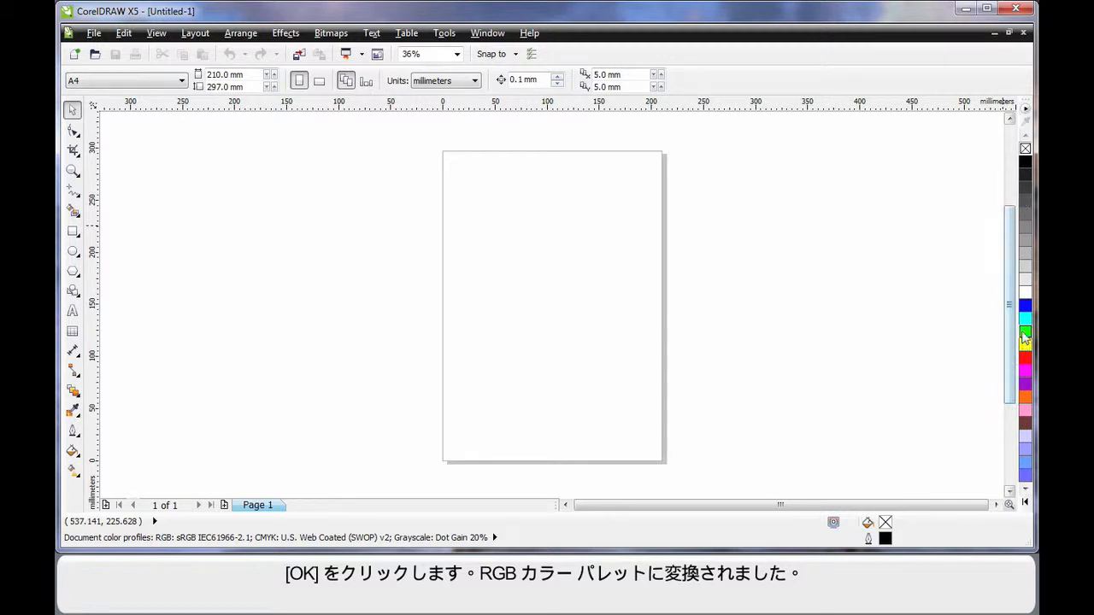
mouse_move(1023, 333)
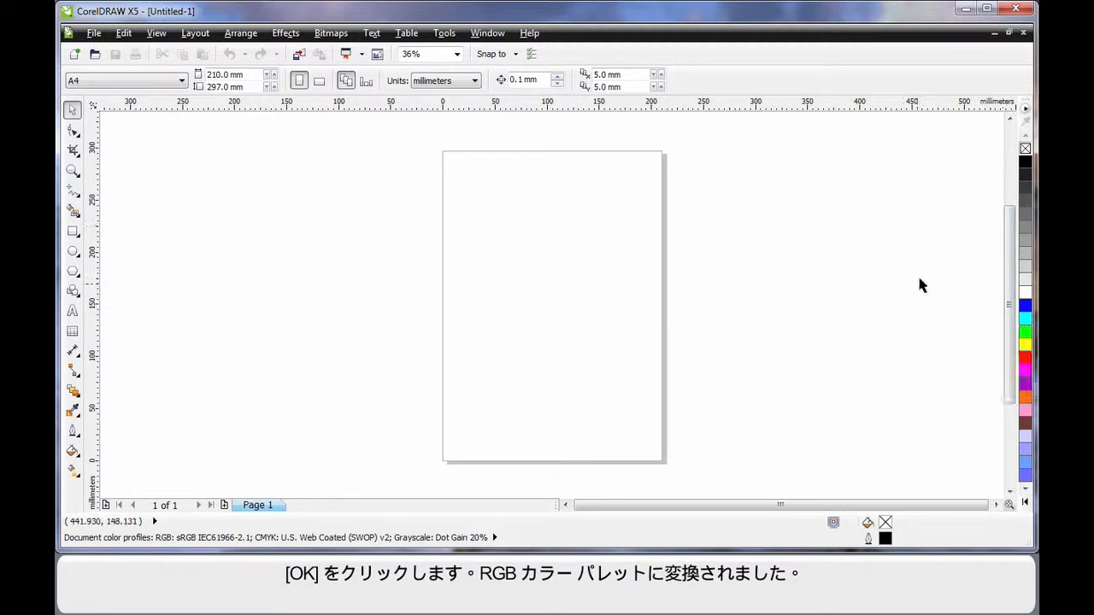
left_click(1023, 32)
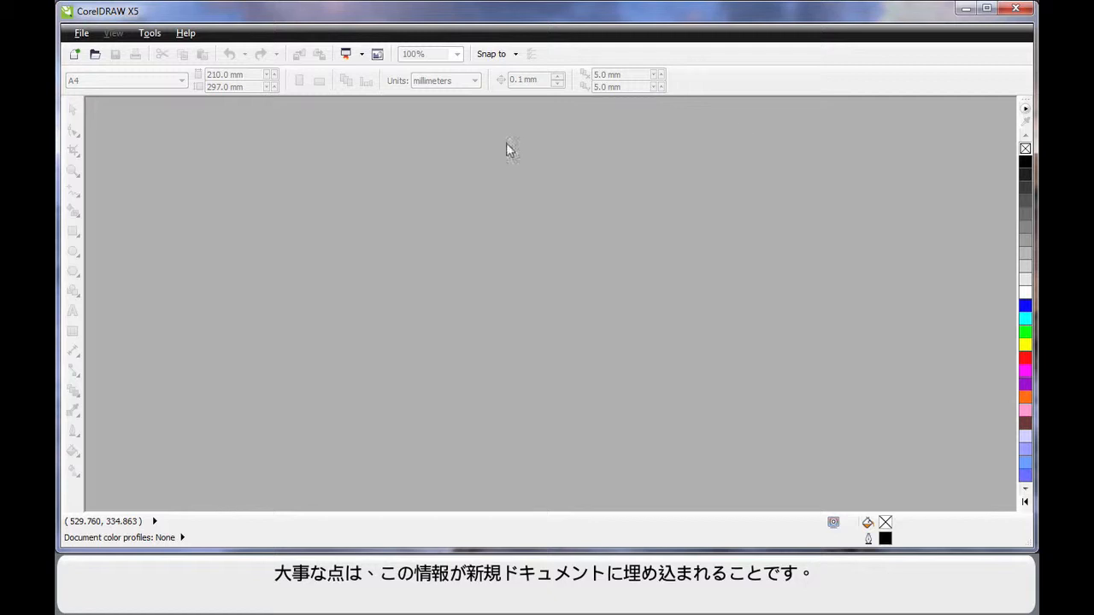
Examine the color settings for a new document, including the available CMYK profiles and rendering intent, and cancel the document creation
left_click(75, 53)
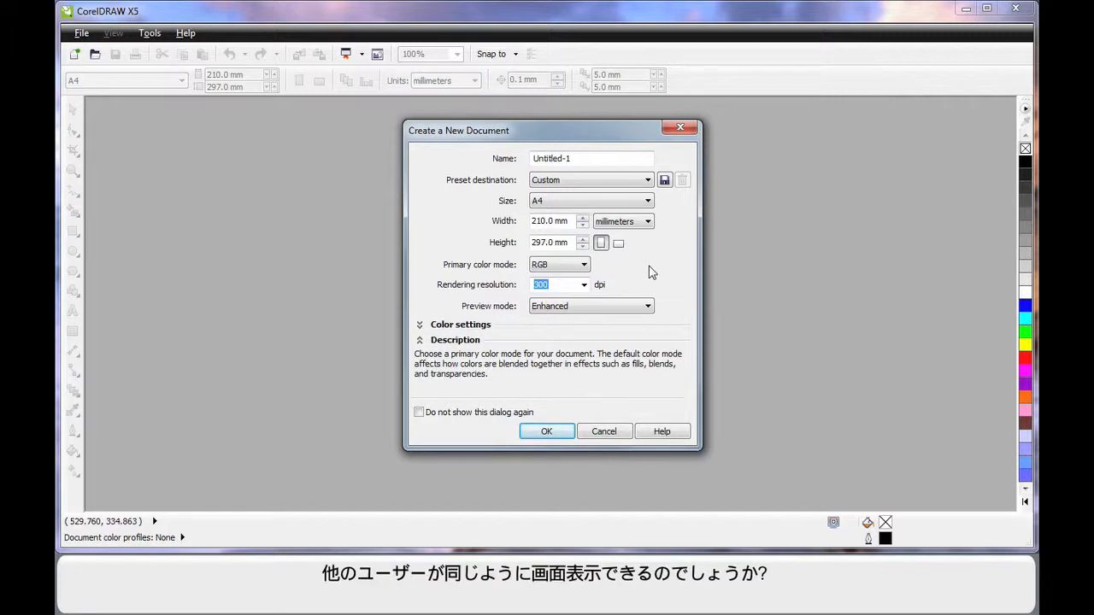
left_click(421, 326)
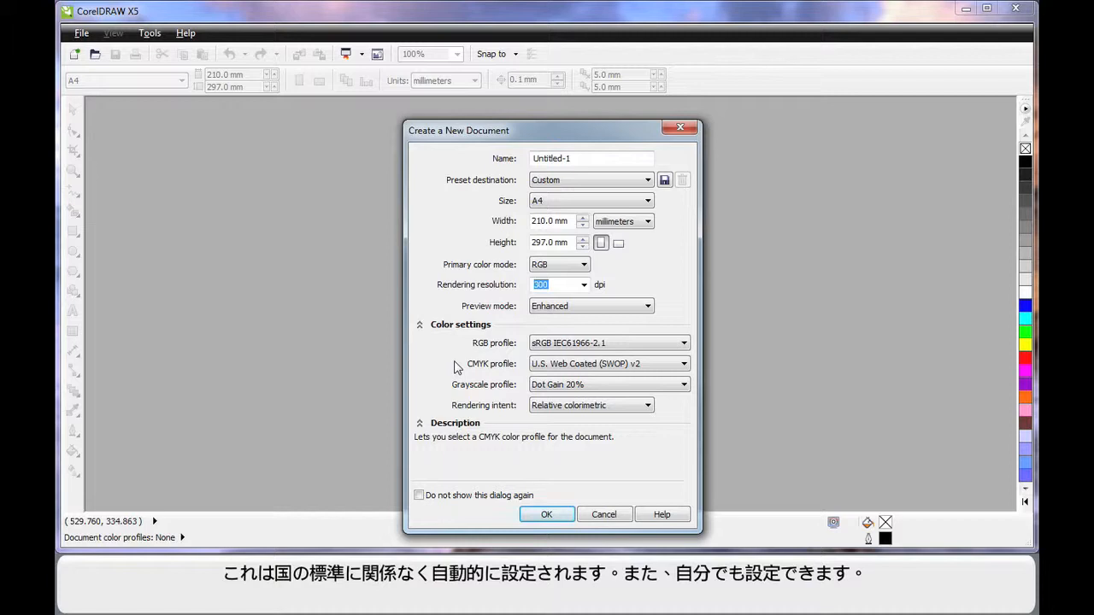
left_click(684, 365)
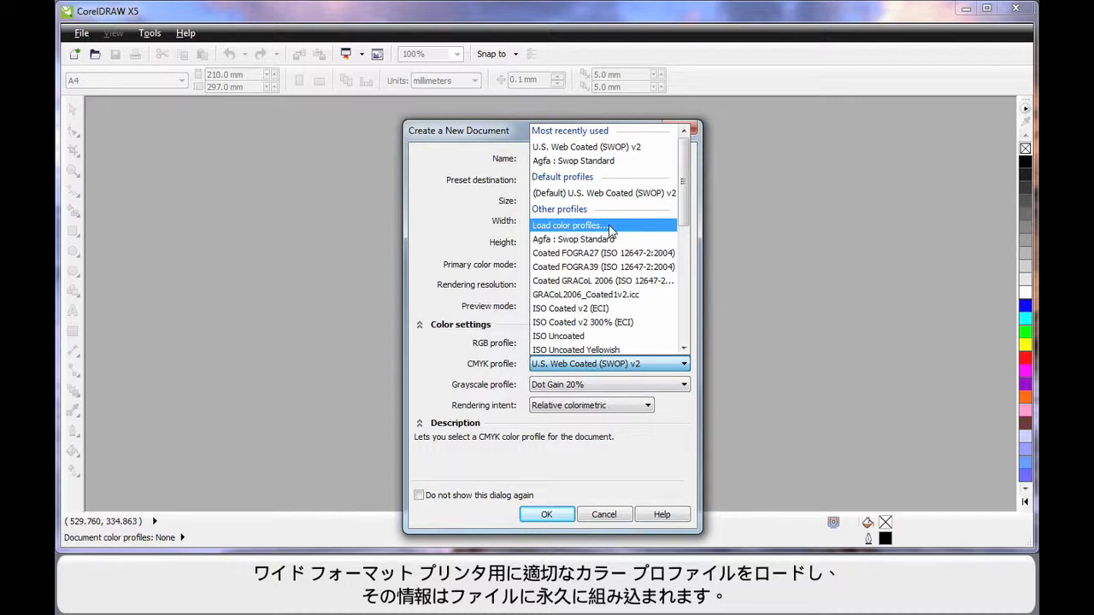
left_click(464, 234)
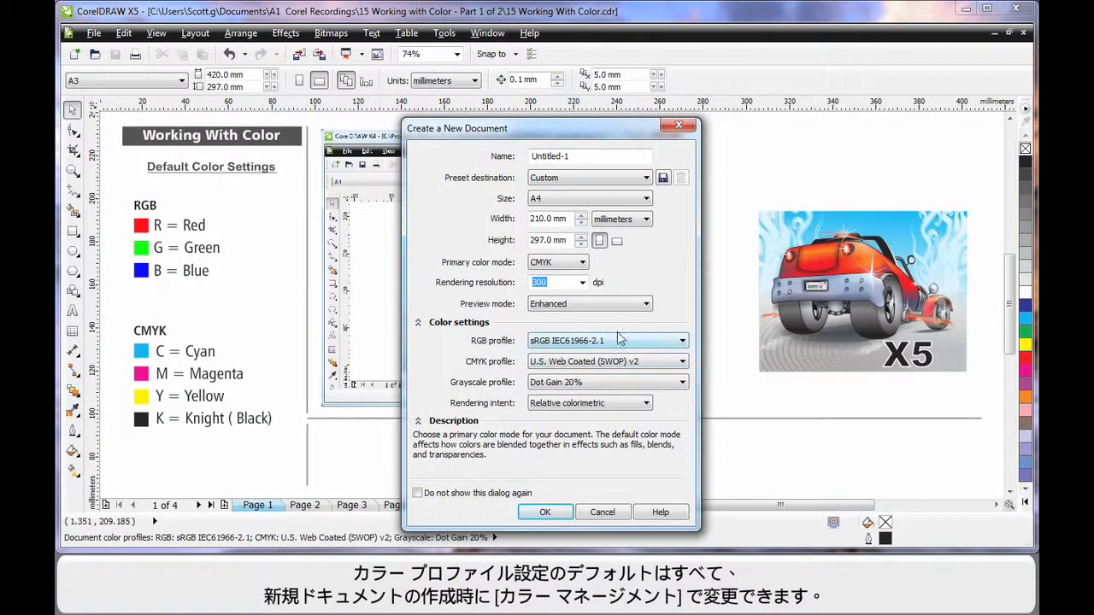
mouse_move(620, 341)
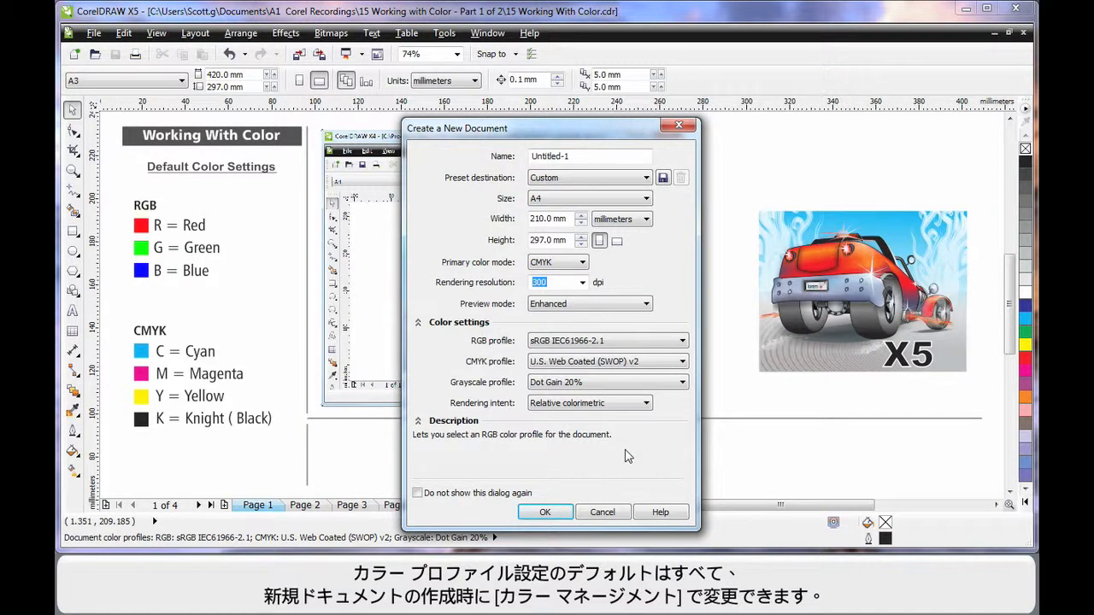
mouse_move(482, 407)
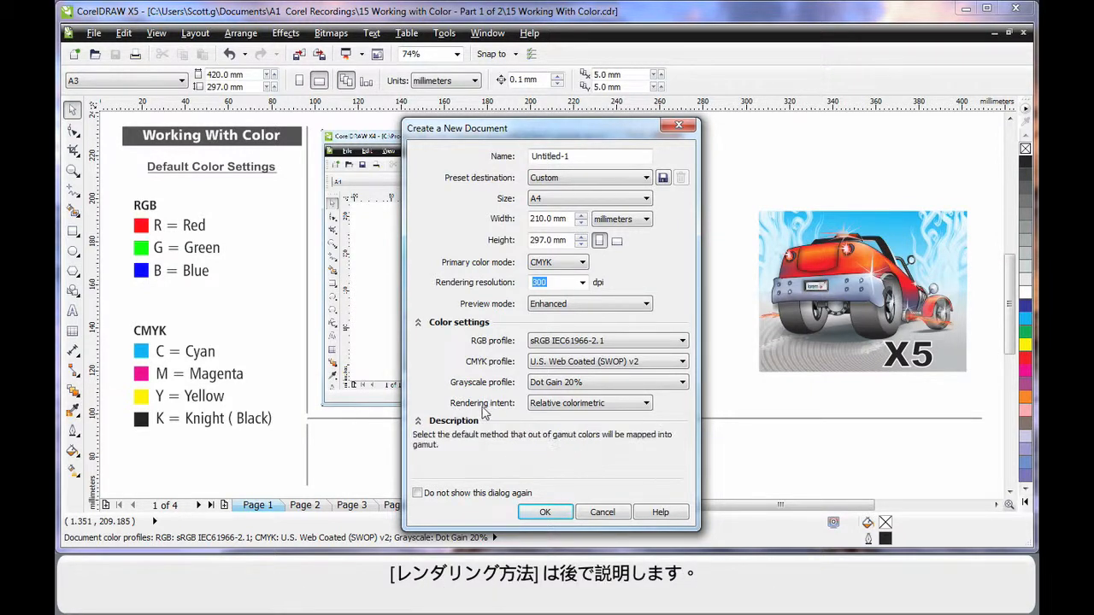
left_click(602, 513)
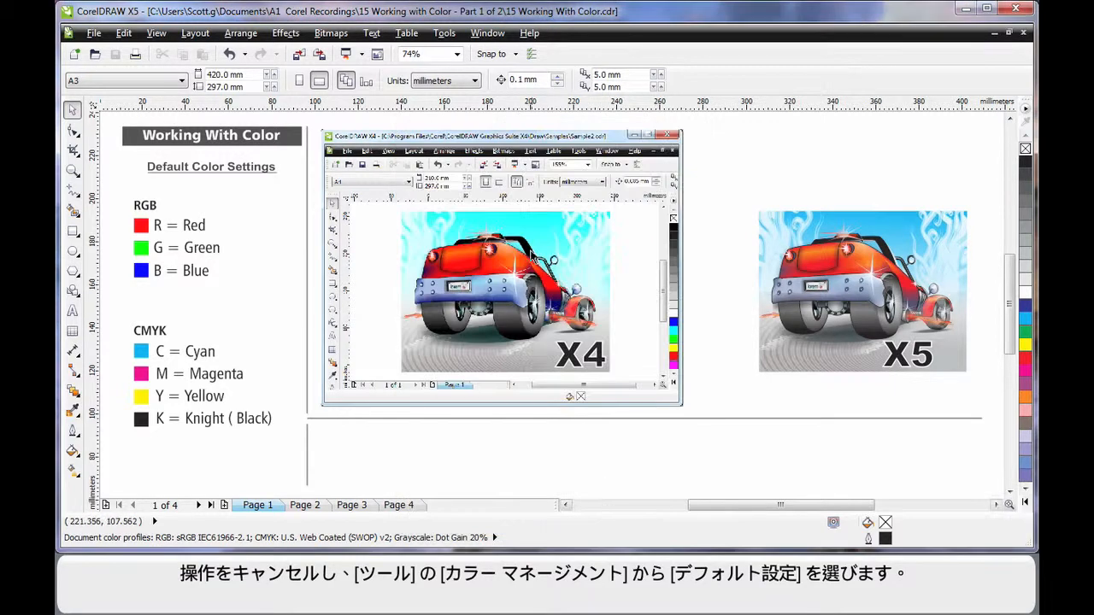
Review the default color management settings, including the color profiles and the RGB policy options for opening documents
left_click(444, 35)
mouse_move(485, 108)
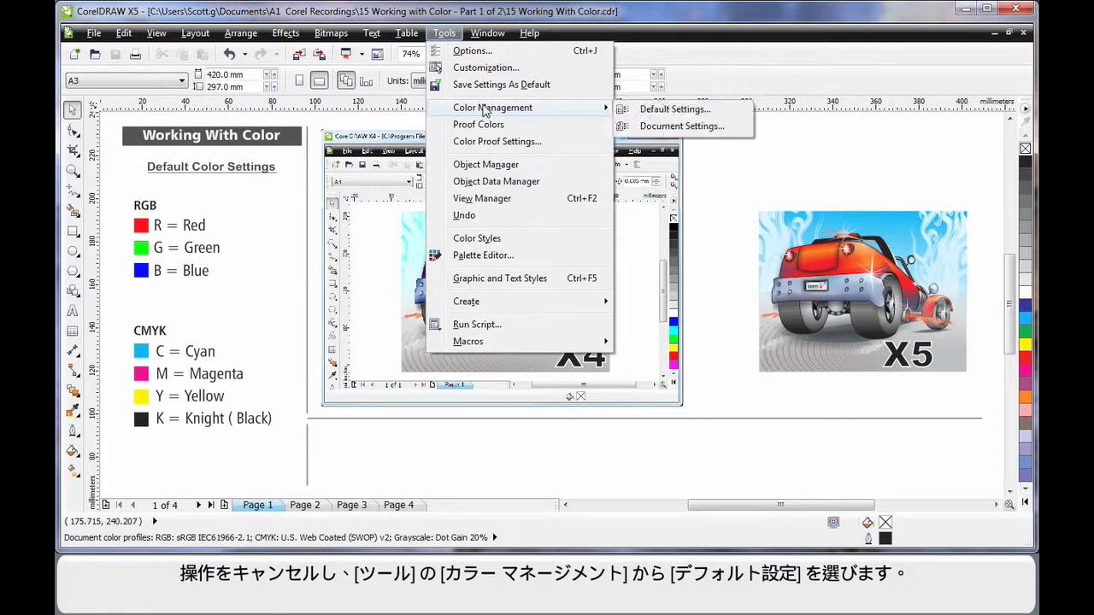
left_click(675, 110)
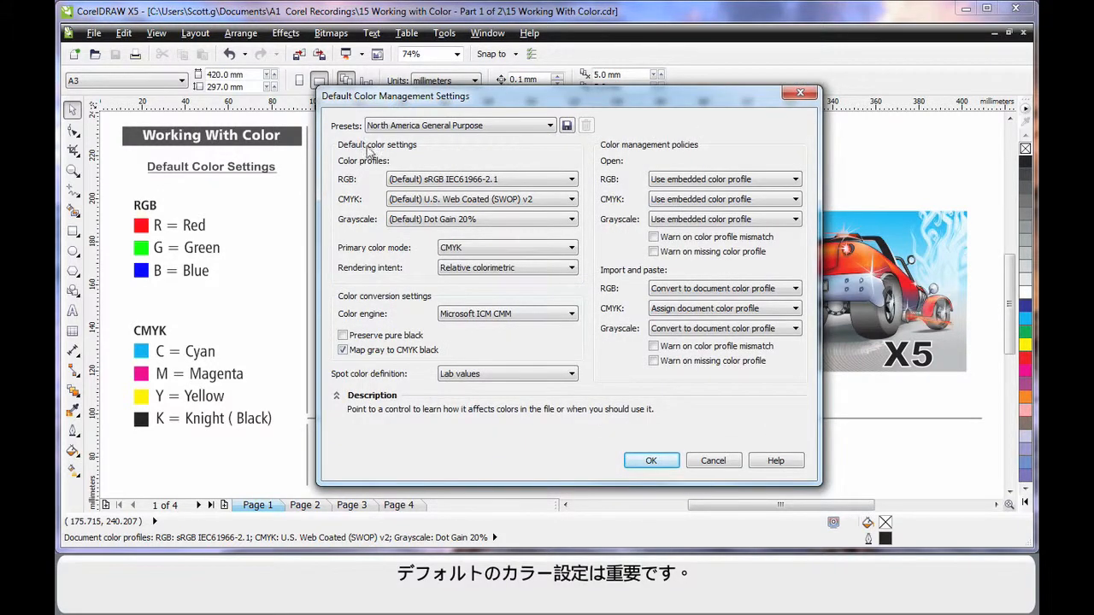
mouse_move(386, 285)
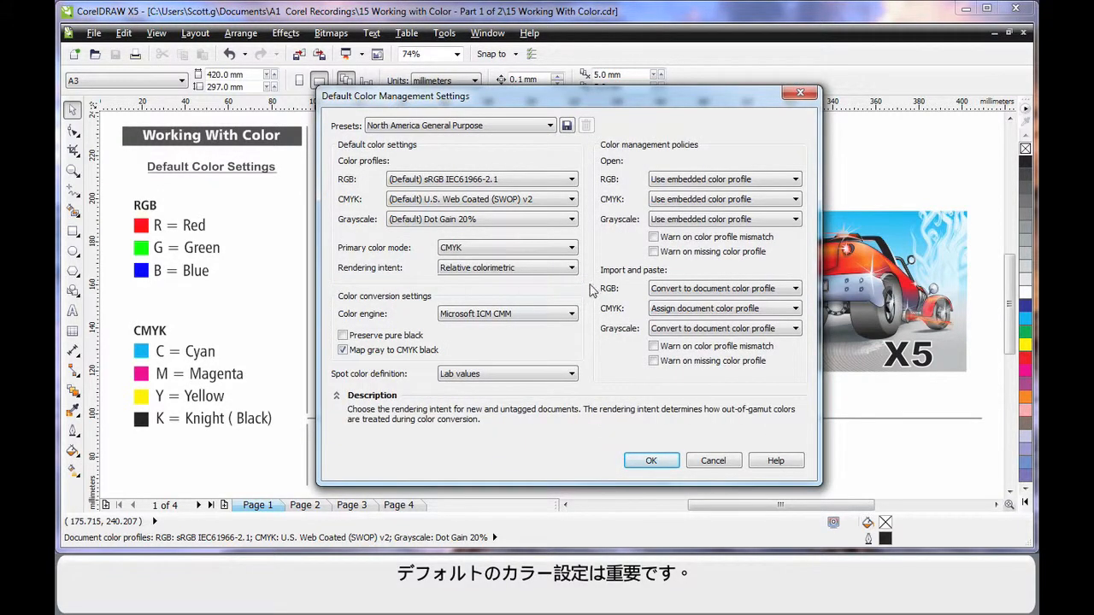
mouse_move(620, 157)
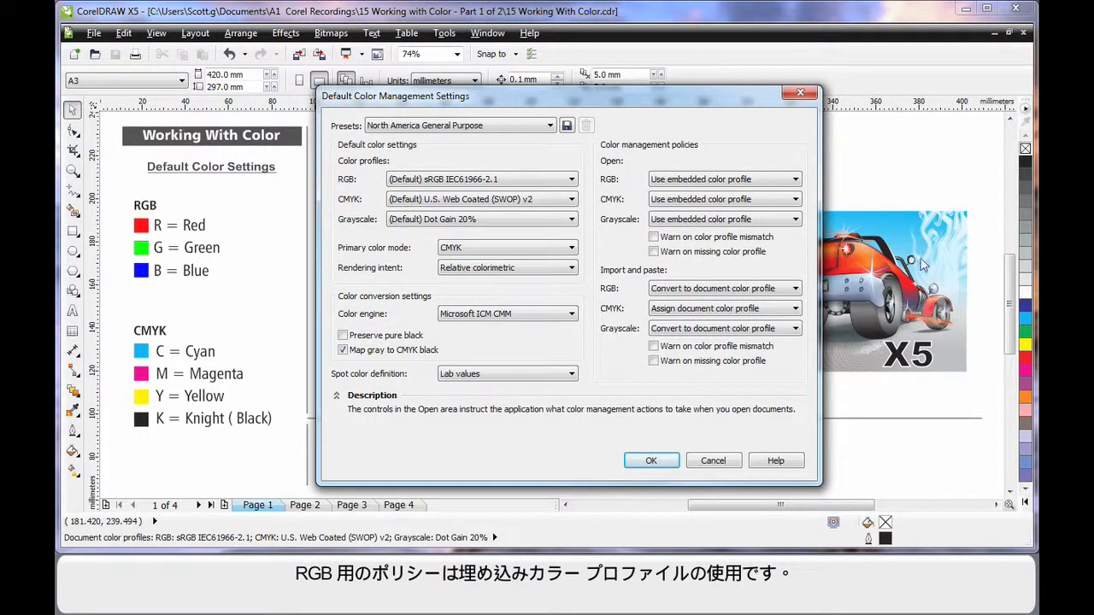
mouse_move(615, 183)
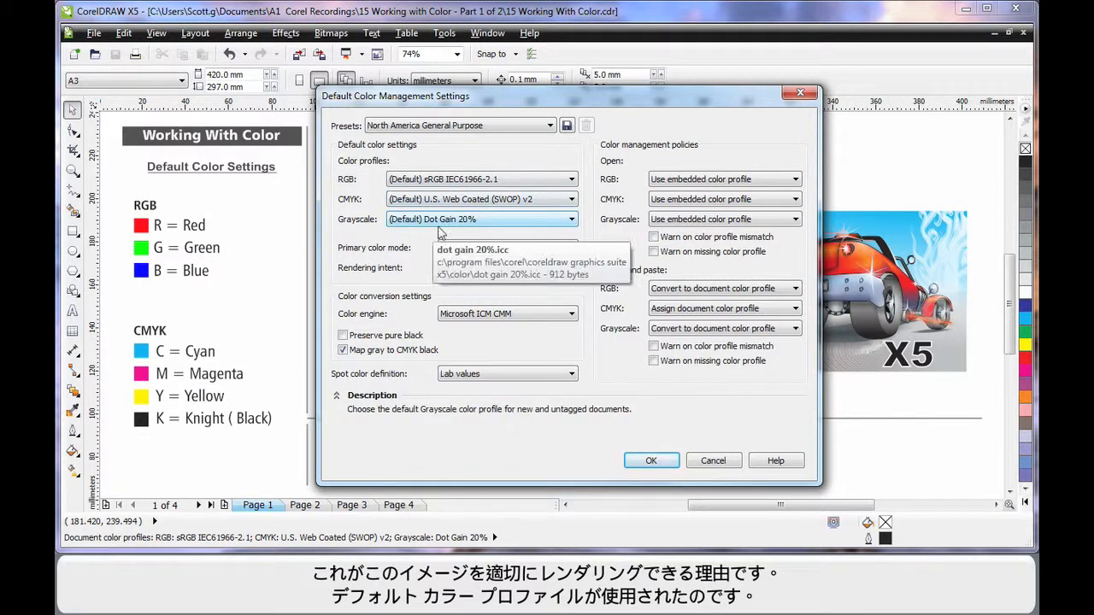
left_click(793, 180)
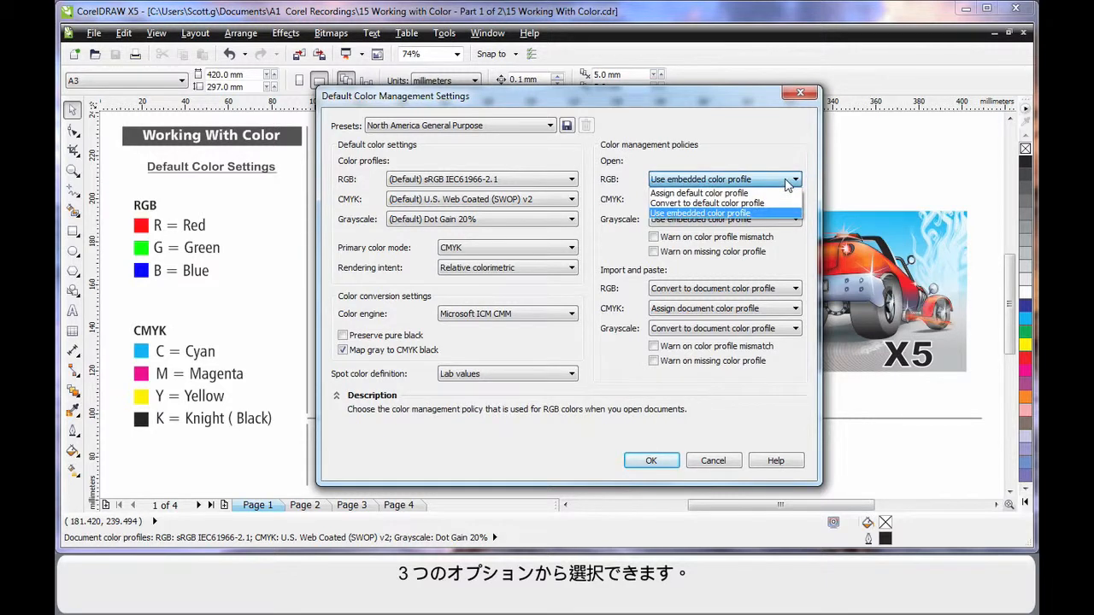
left_click(778, 162)
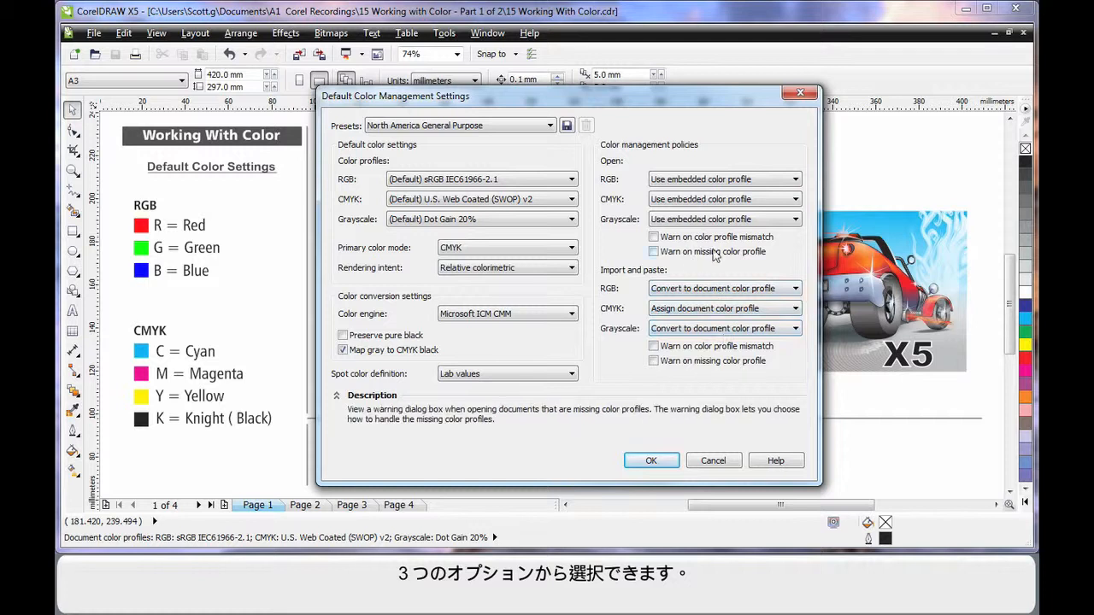
Turn on the color profile mismatch and missing profile warnings for opening documents, and reopen the recently used Sample2.cdr
left_click(654, 237)
left_click(653, 252)
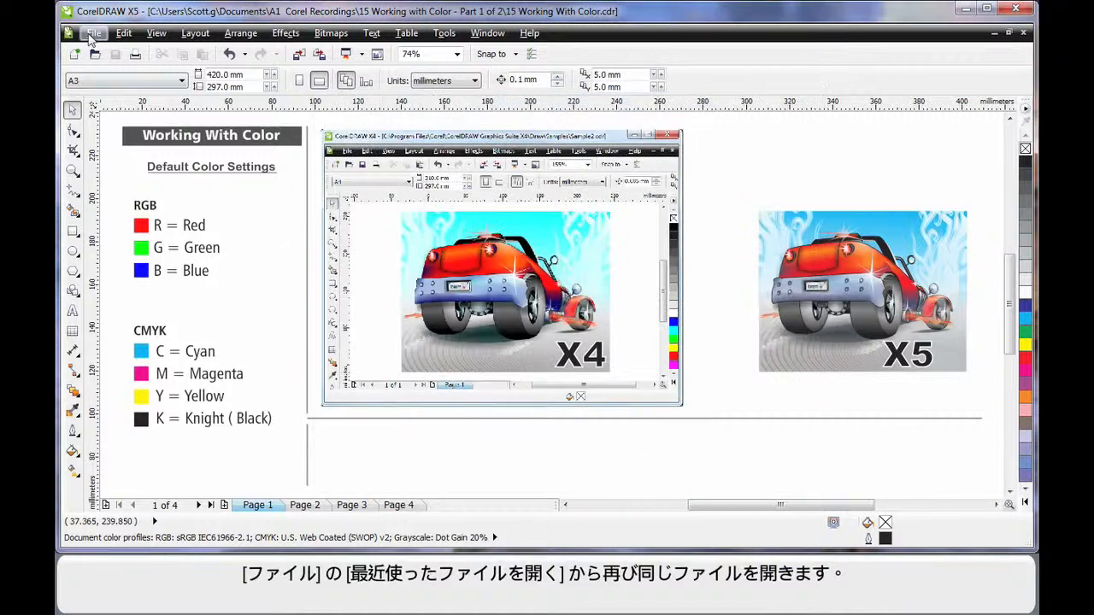
left_click(90, 36)
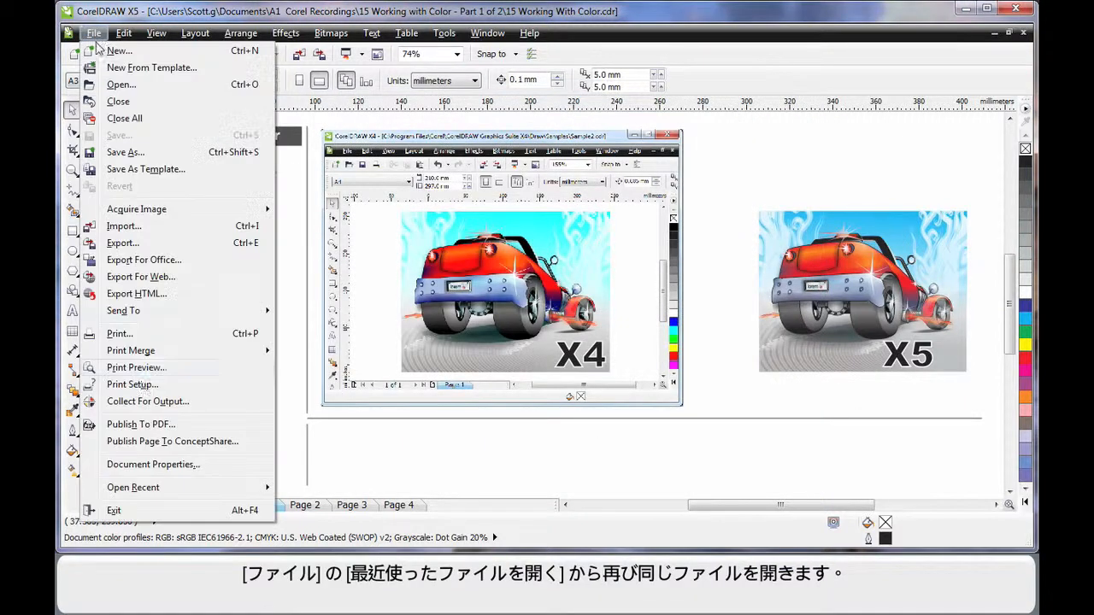
mouse_move(148, 494)
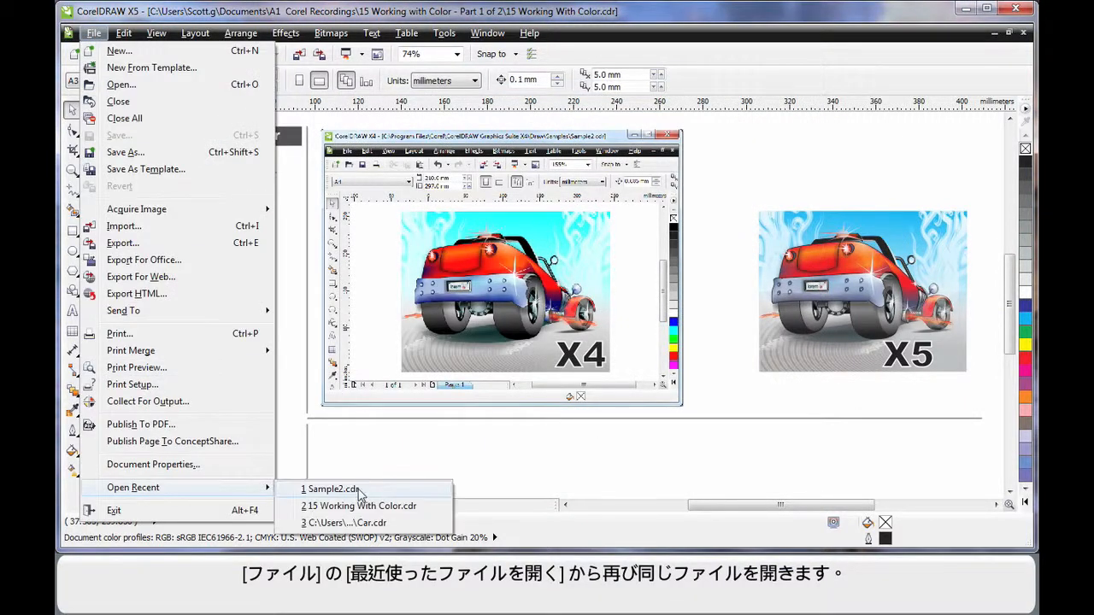
left_click(355, 506)
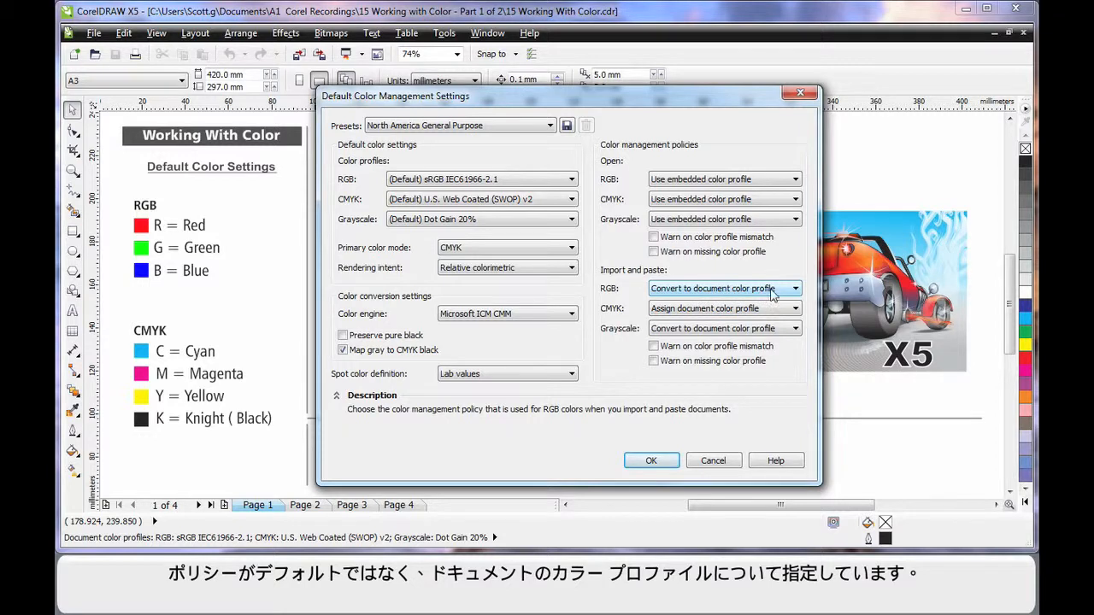
Compare the RGB policies for opening documents with the import and paste policies, and cancel the default color management settings
left_click(778, 181)
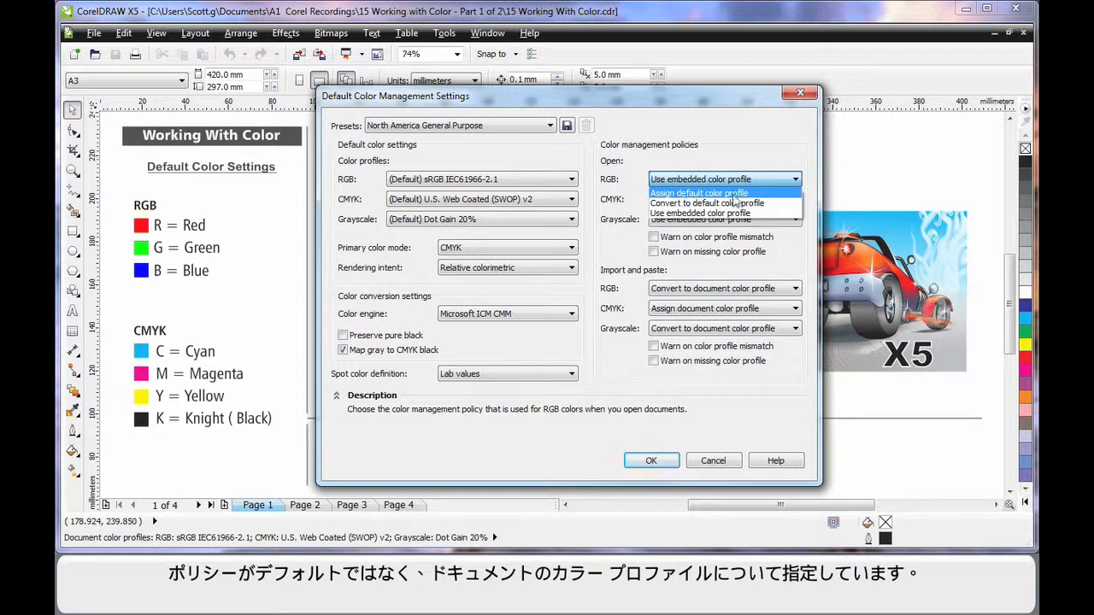
left_click(767, 156)
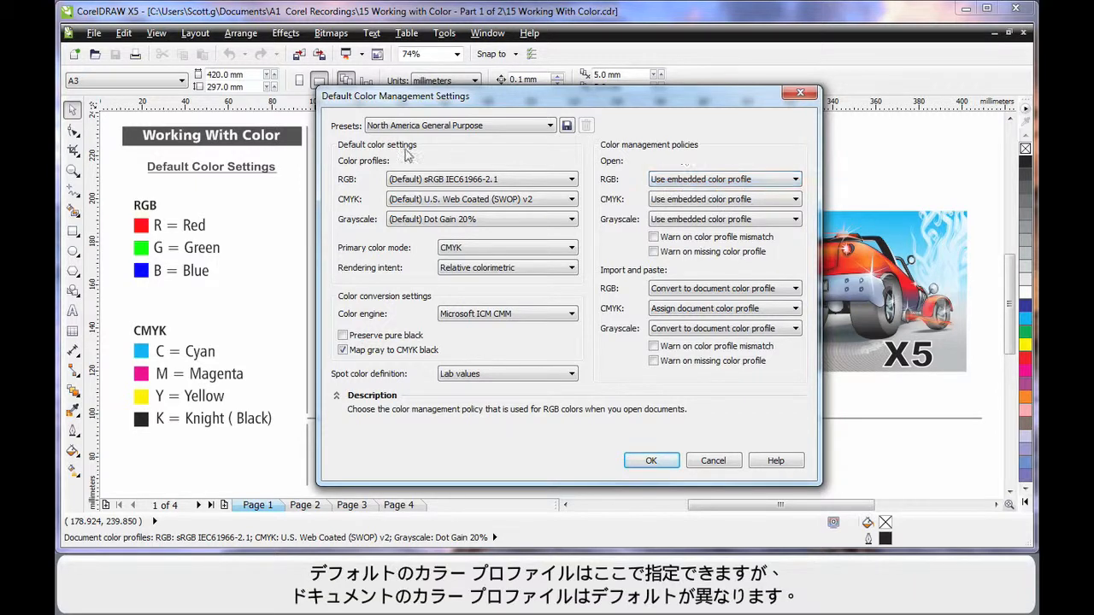
mouse_move(716, 295)
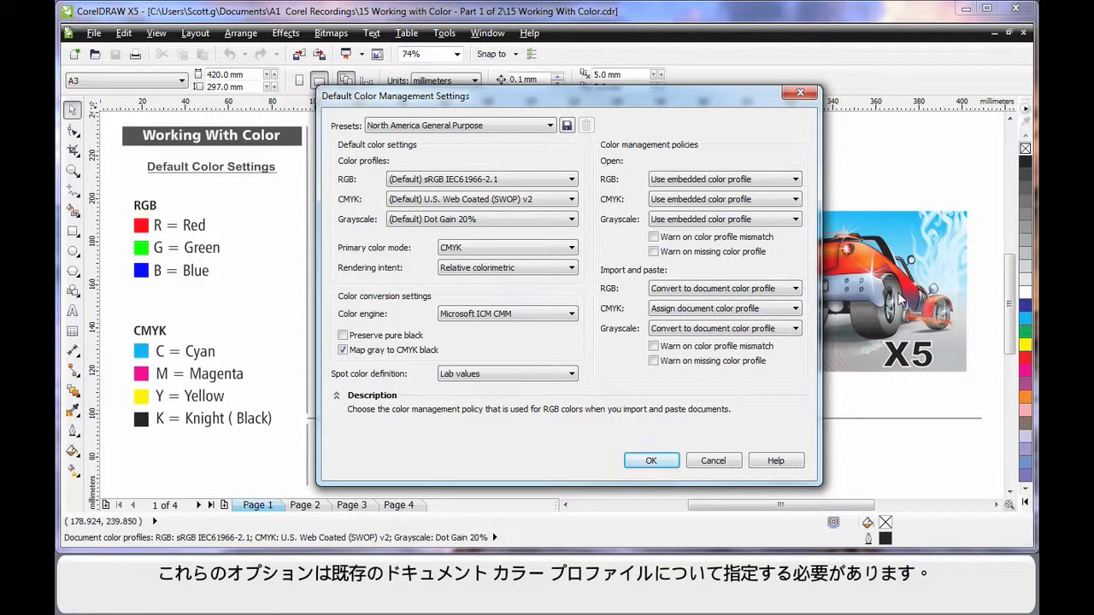
left_click(713, 460)
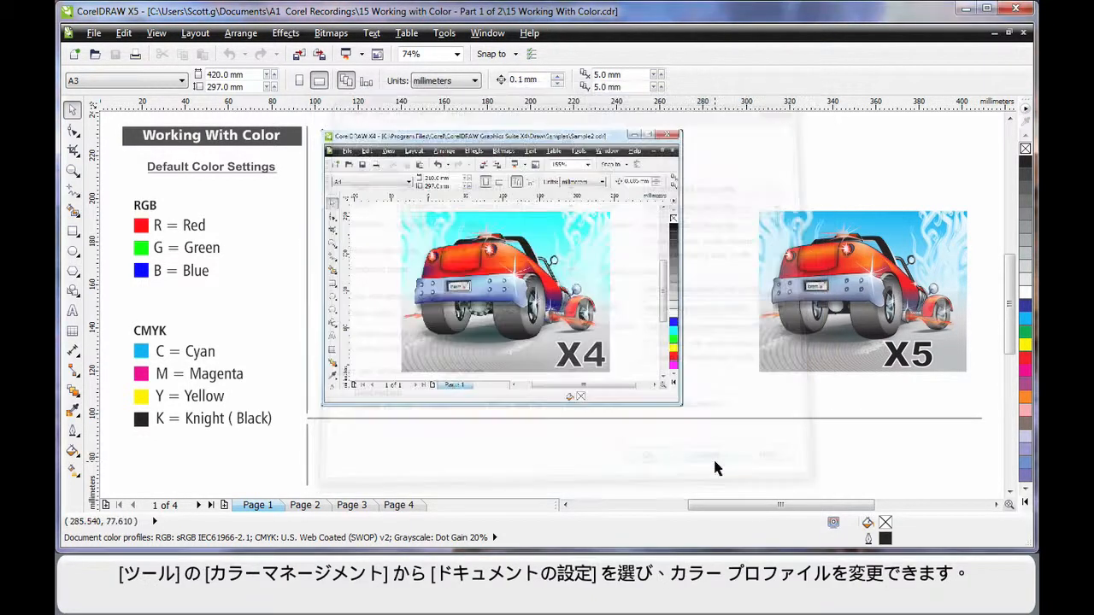
Try RGB as the primary color mode in the document color settings, and switch it back to CMYK
left_click(444, 34)
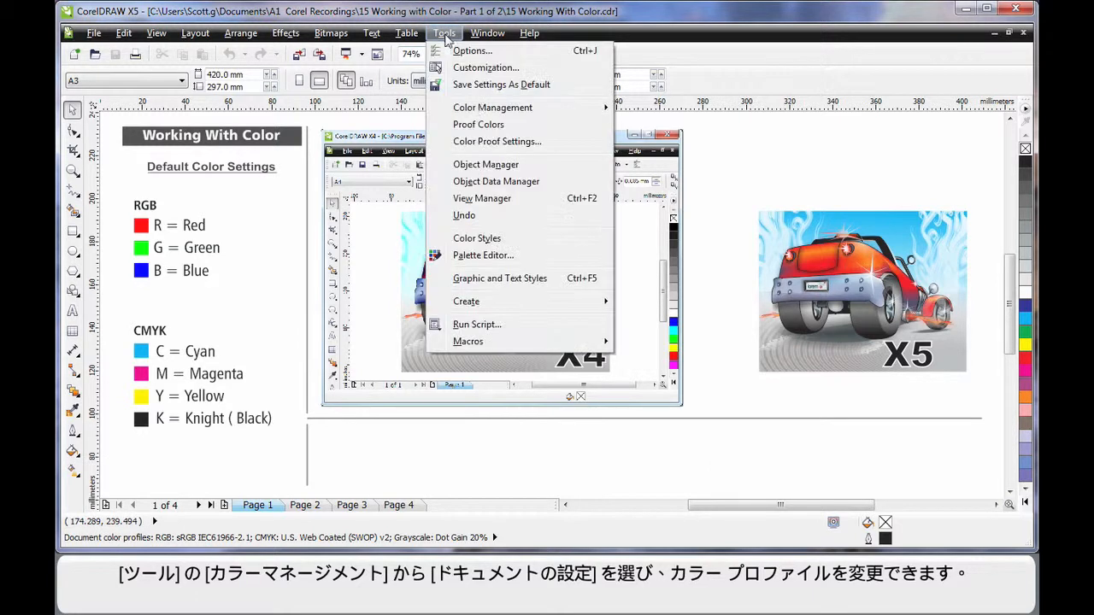
mouse_move(479, 108)
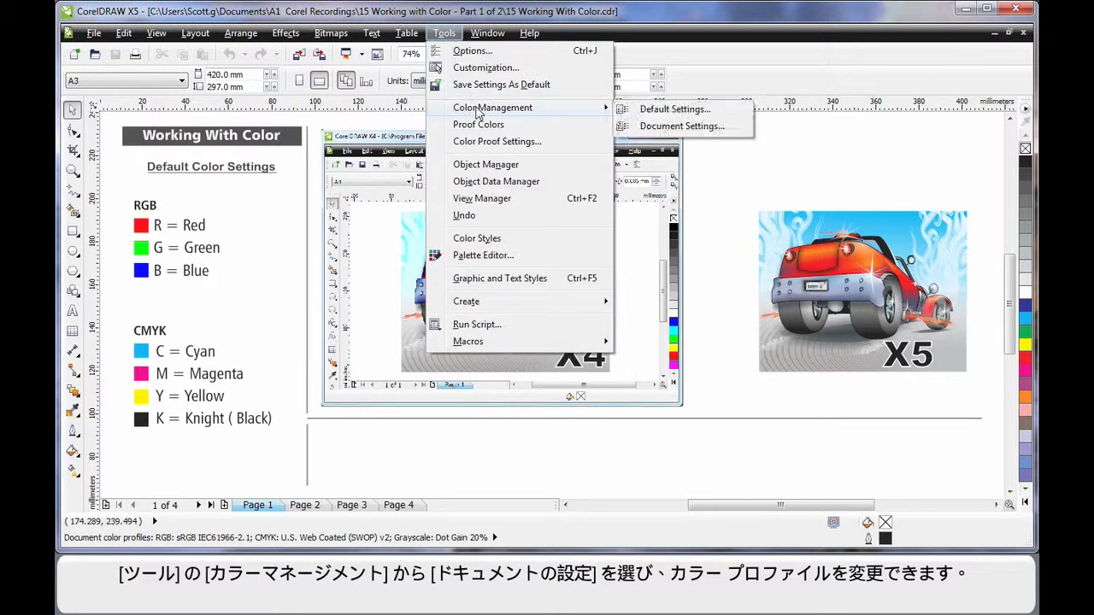
left_click(684, 129)
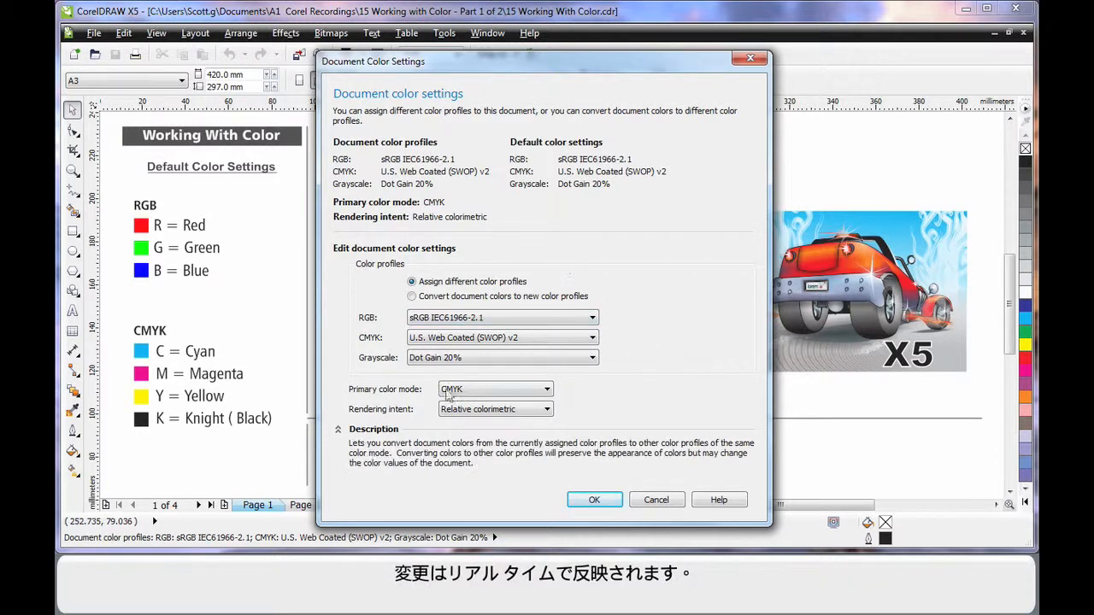
left_click(515, 391)
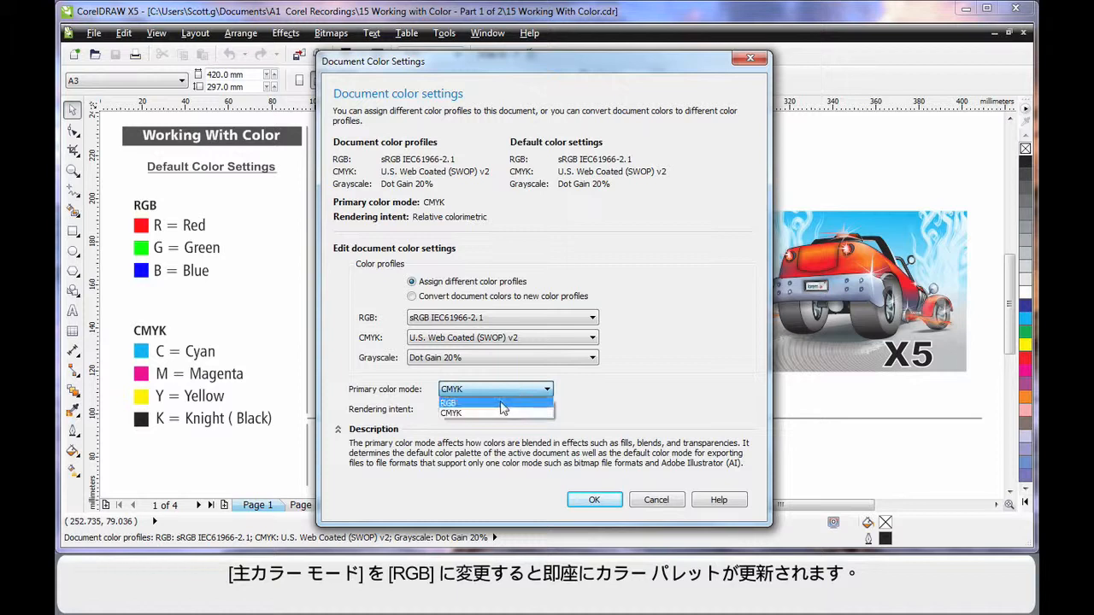
left_click(500, 402)
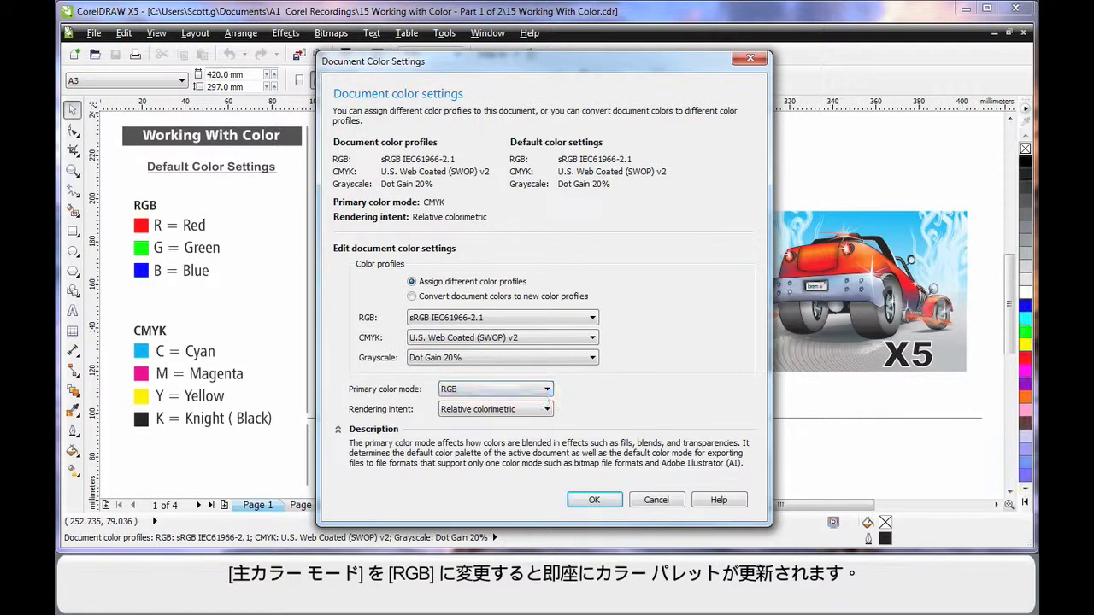
left_click(539, 391)
left_click(515, 414)
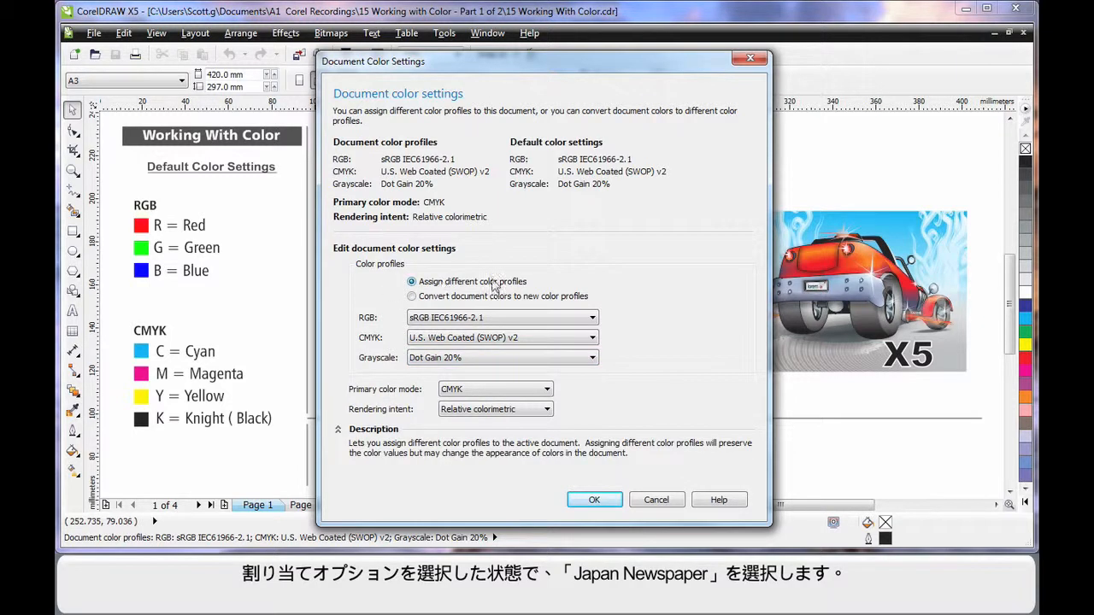
Try assigning the Japan Color 2002 Newspaper CMYK profile to the document, and select converting document colors to new color profiles instead
left_click(583, 338)
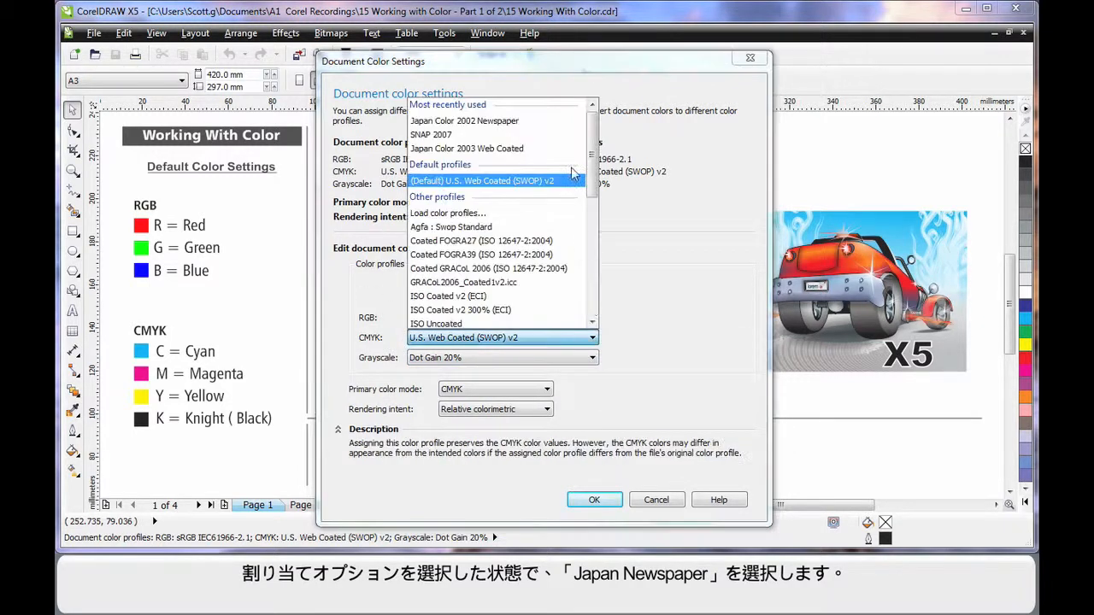
left_click_drag(594, 176, 594, 245)
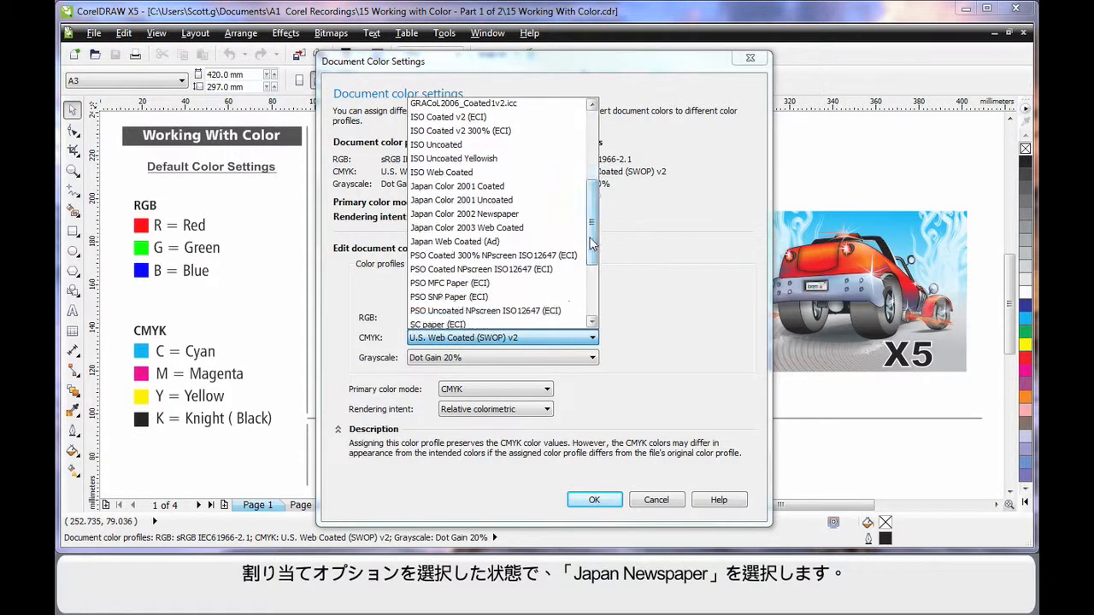
left_click(508, 215)
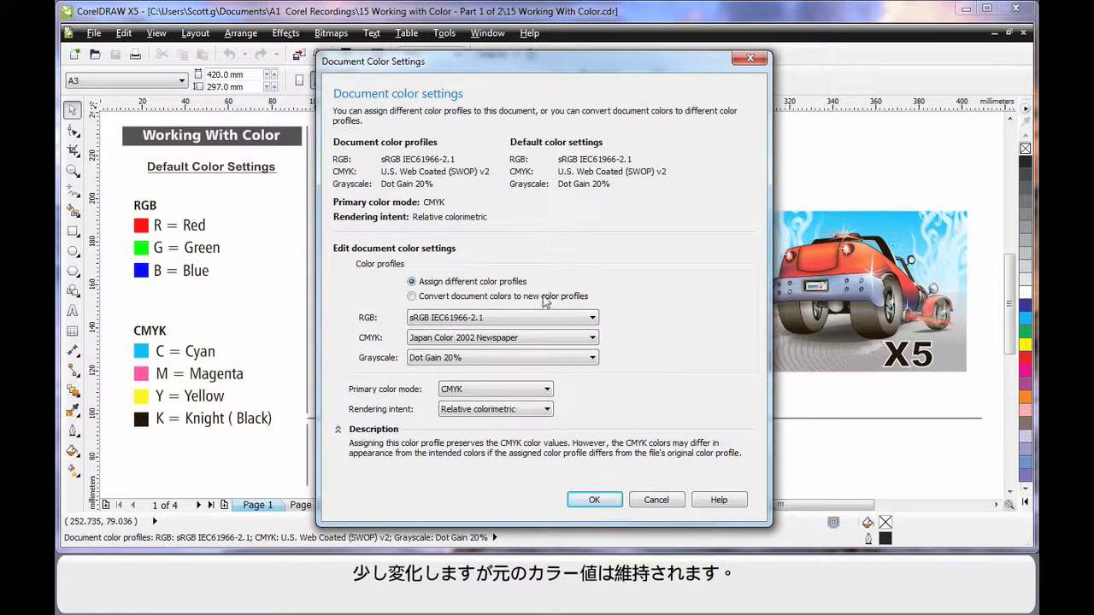
mouse_move(411, 300)
left_click(411, 296)
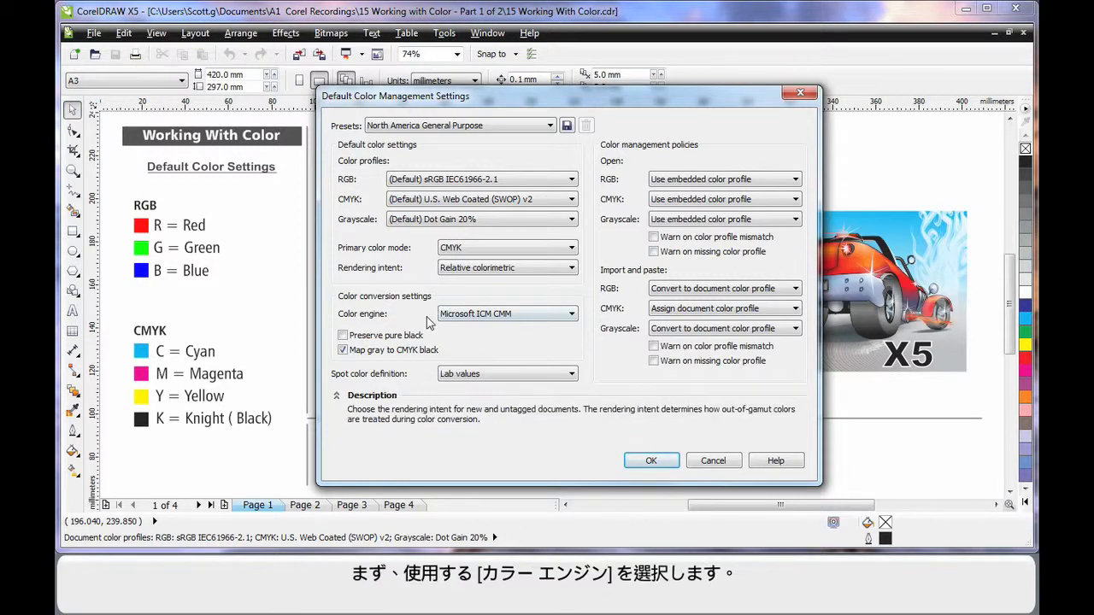
Review the default color engine and spot color definition options, keeping Microsoft ICM CMM and Lab values selected
left_click(572, 315)
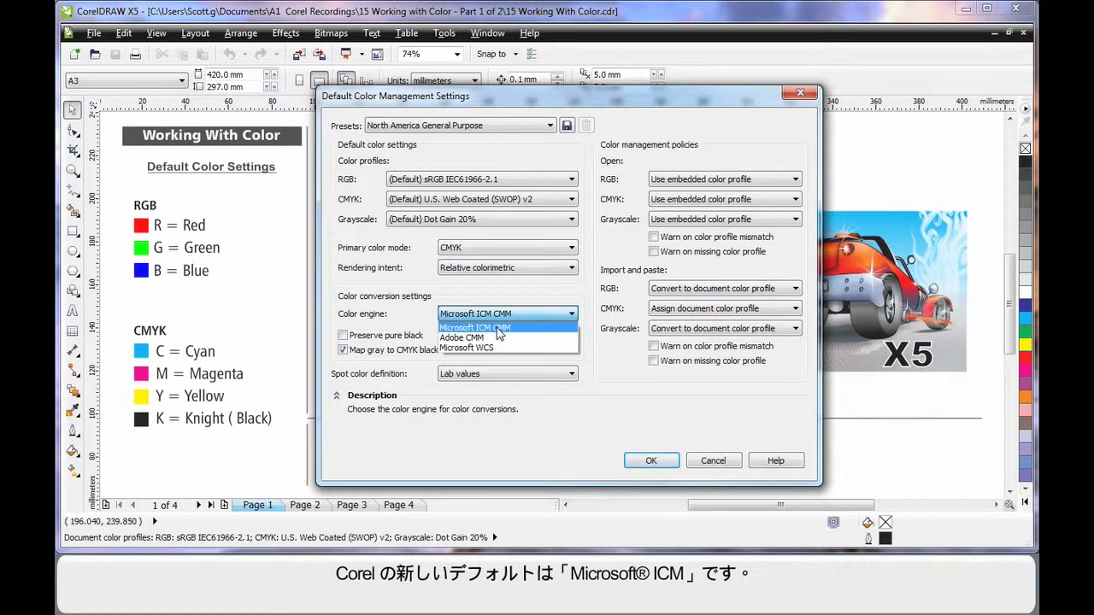
left_click(500, 330)
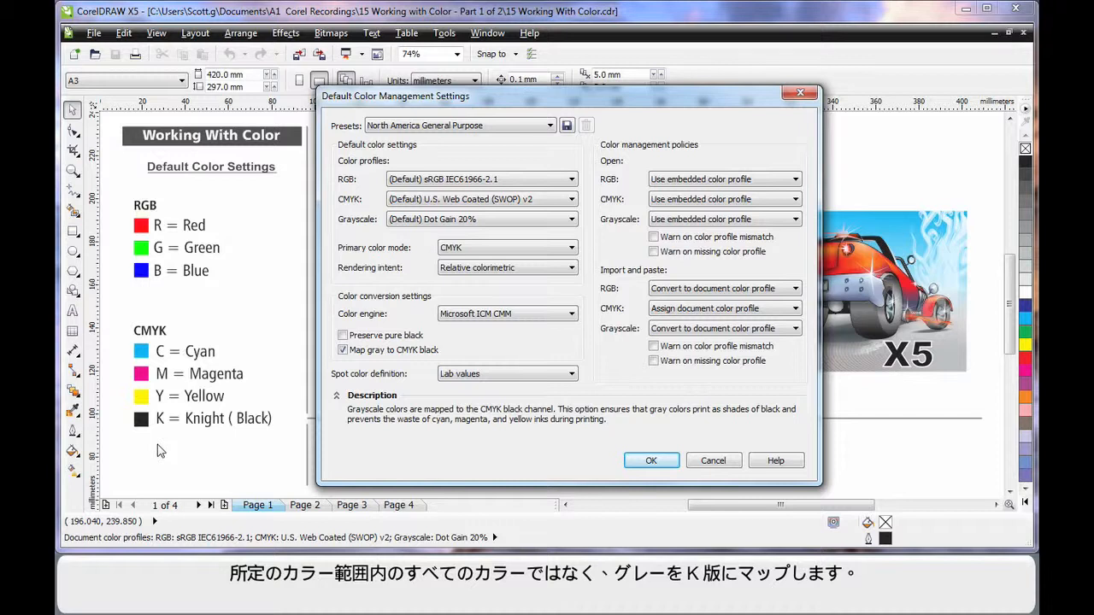
mouse_move(424, 374)
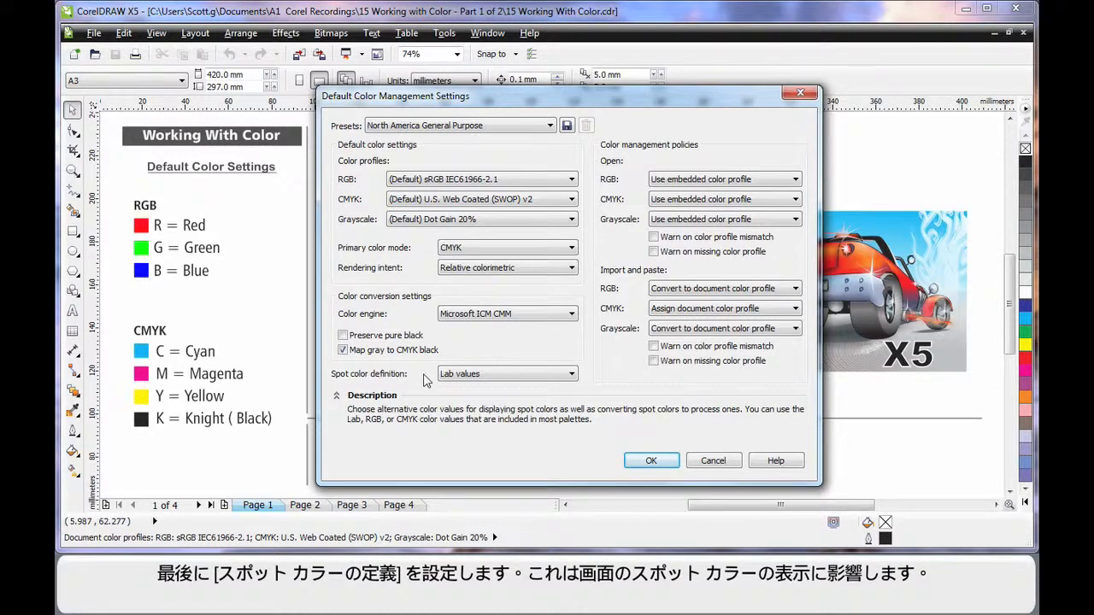
left_click(575, 376)
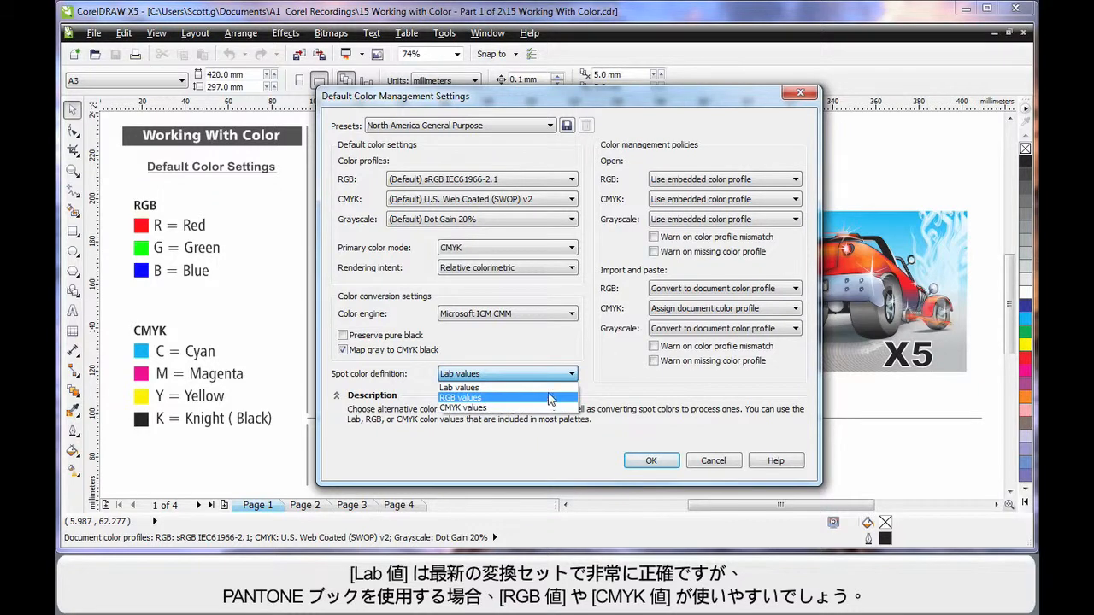
left_click(553, 388)
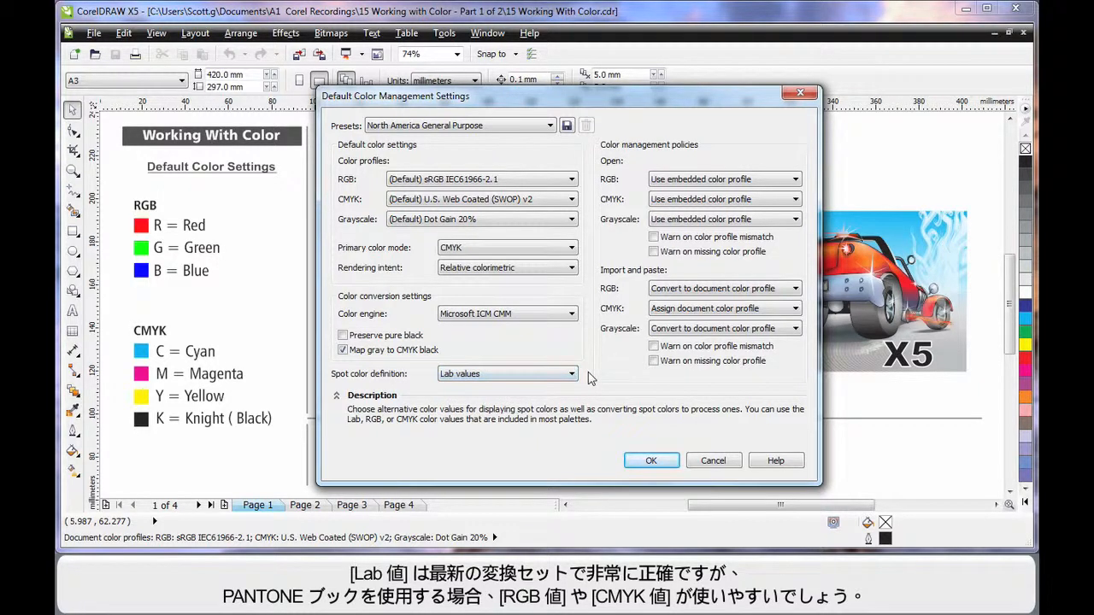